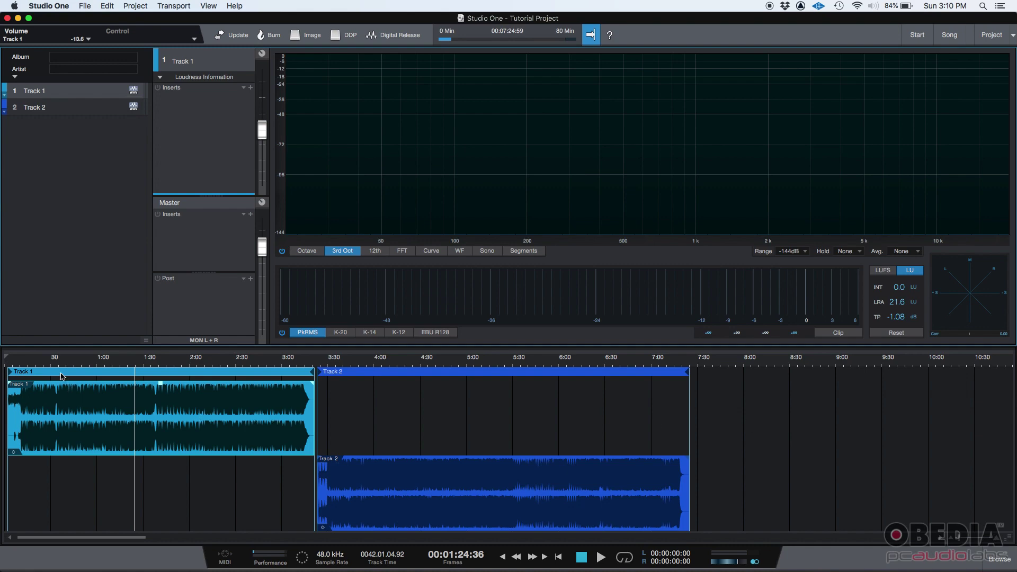
{"action": "left_click", "coordinate": [415, 377]}
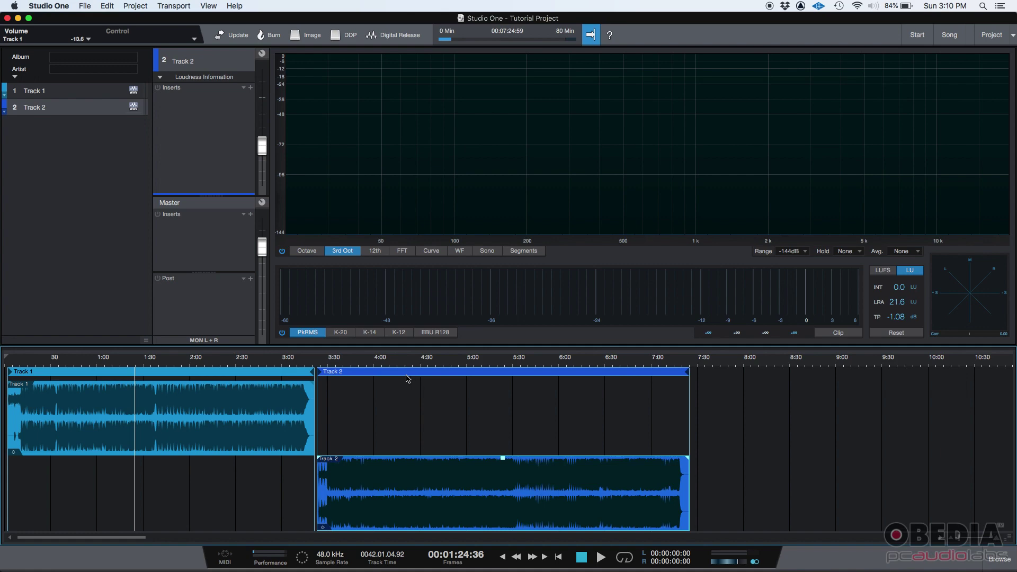
{"action": "left_click", "coordinate": [249, 377]}
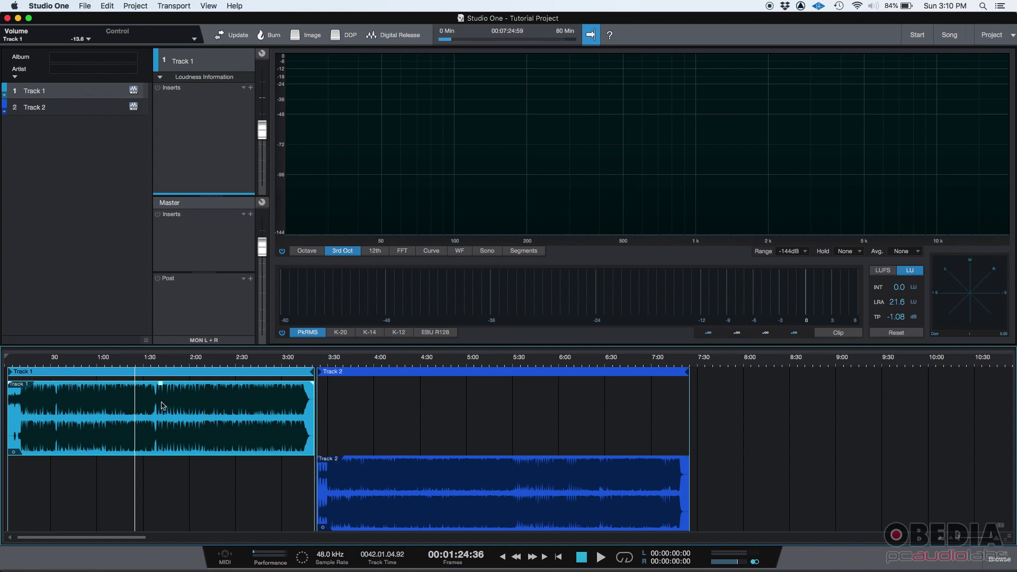
{"action": "left_click", "coordinate": [430, 482]}
Lower Track 1's clip gain to about -3.7 dB and reduce Track 2's clip gain by a similar amount
{"action": "left_click", "coordinate": [209, 404]}
{"action": "left_click_drag", "start_coordinate": [162, 389], "coordinate": [162, 396]}
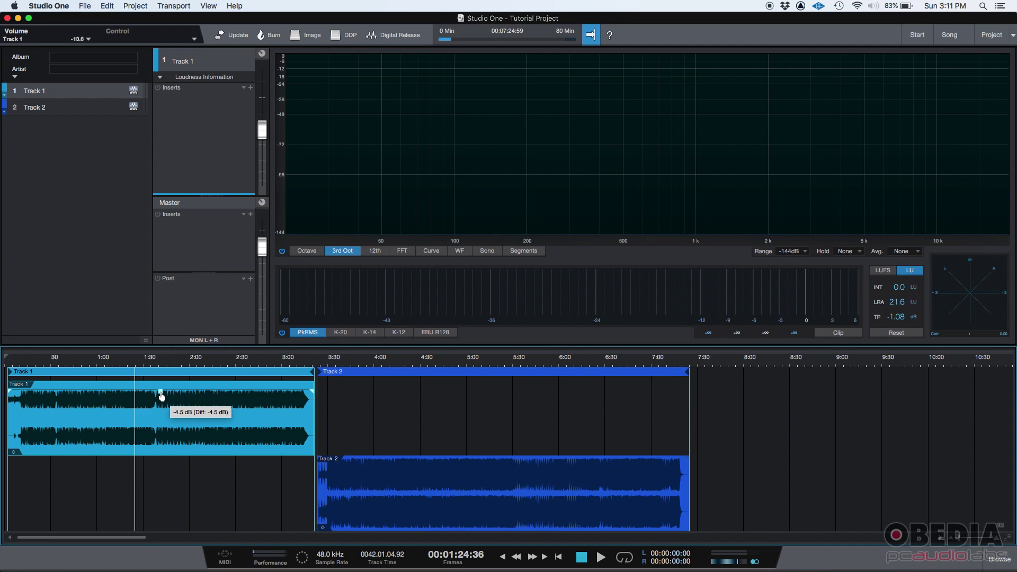
{"action": "mouse_move", "coordinate": [161, 396]}
{"action": "left_mouse_down"}
{"action": "mouse_move", "coordinate": [161, 378]}
{"action": "mouse_move", "coordinate": [163, 394]}
{"action": "left_mouse_up"}
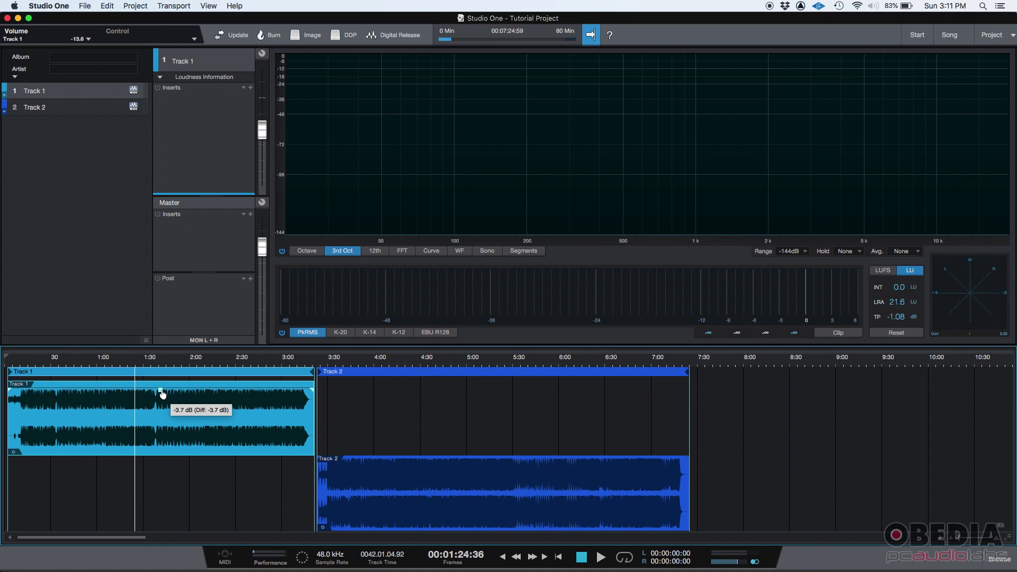
{"action": "left_click_drag", "start_coordinate": [163, 394], "coordinate": [162, 394]}
{"action": "left_click", "coordinate": [505, 491]}
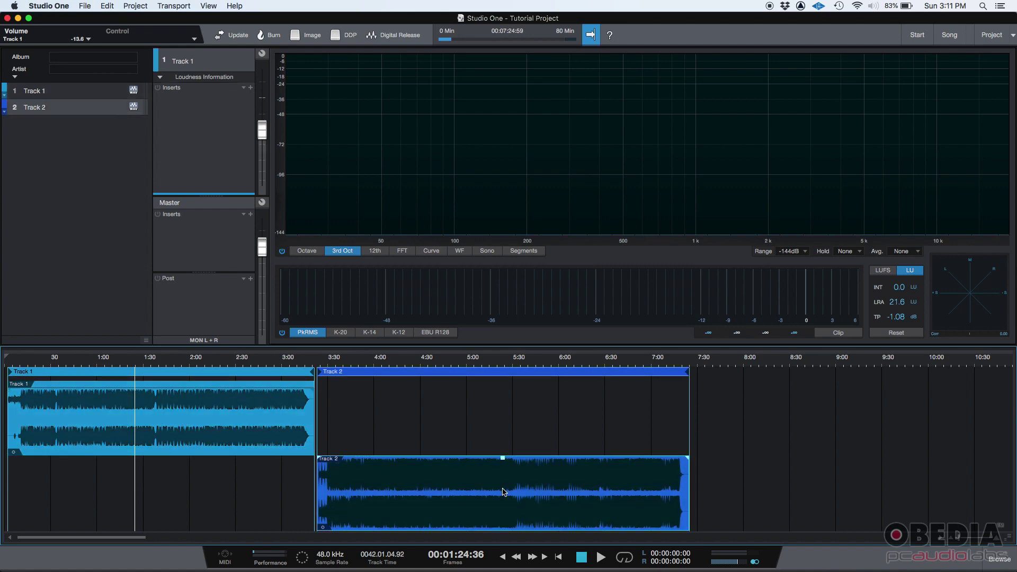
{"action": "left_click_drag", "start_coordinate": [504, 464], "coordinate": [505, 470]}
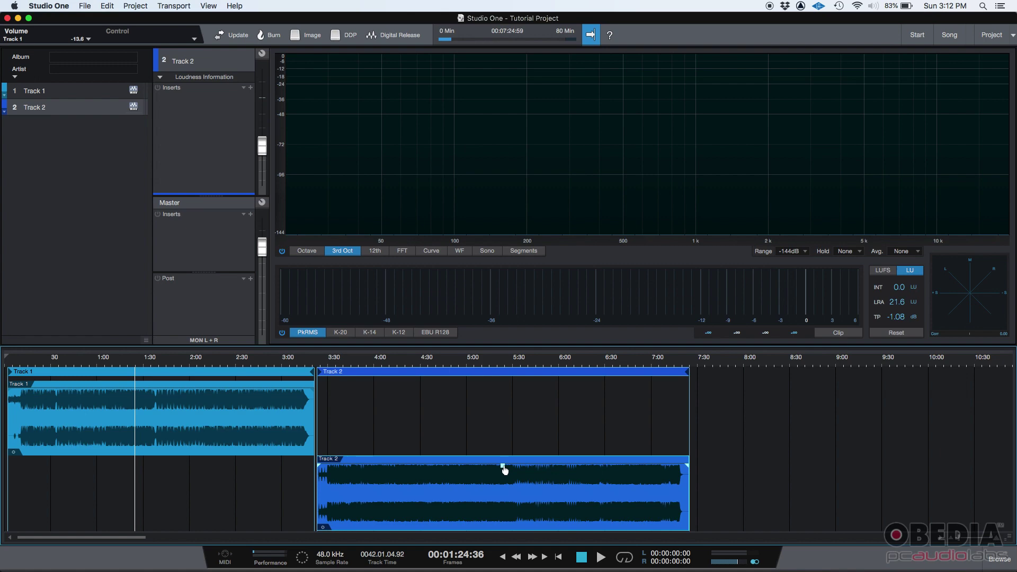
Play Track 1 while lowering its clip gain sharply and raising it back to near its previous level, and stop playback
{"action": "left_click", "coordinate": [247, 439]}
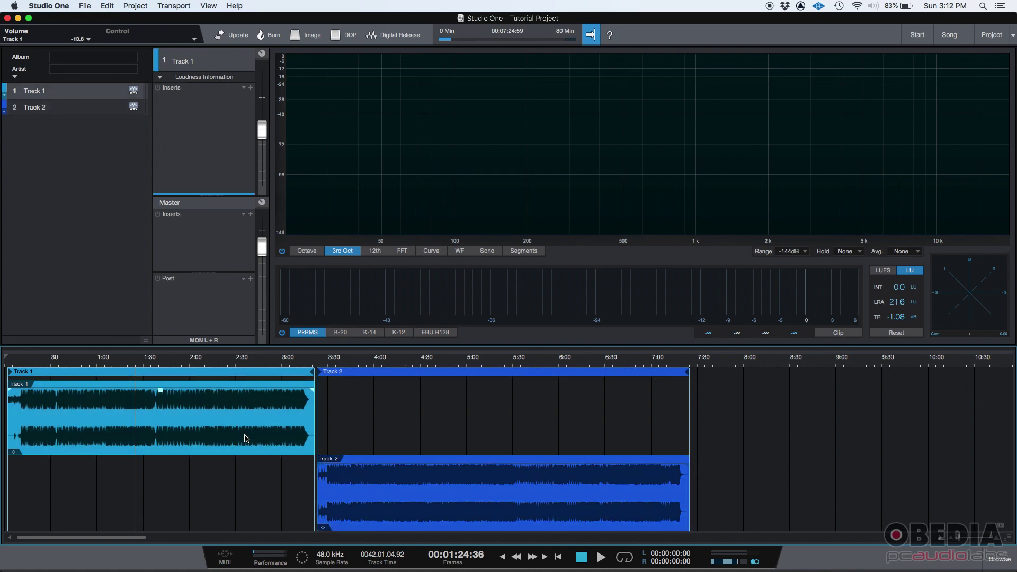
{"action": "left_click", "coordinate": [600, 557]}
{"action": "left_click_drag", "start_coordinate": [162, 394], "coordinate": [162, 408]}
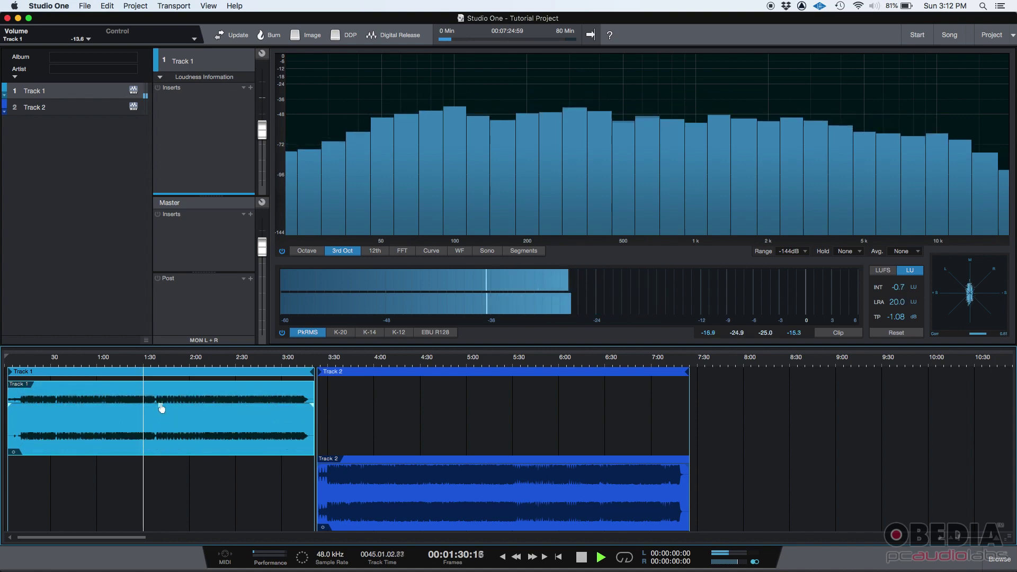
{"action": "left_click_drag", "start_coordinate": [160, 403], "coordinate": [161, 392]}
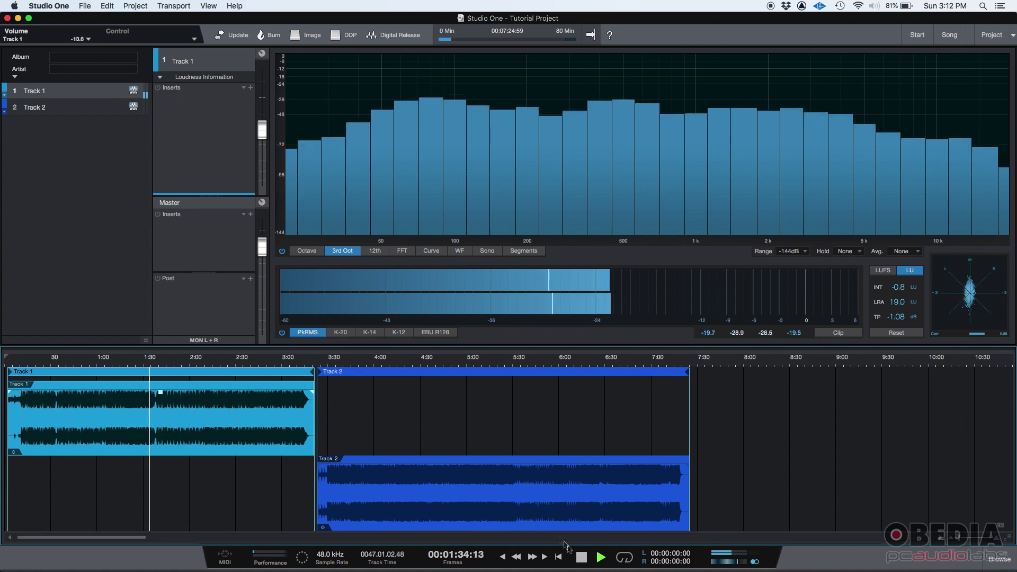
{"action": "left_click", "coordinate": [581, 556]}
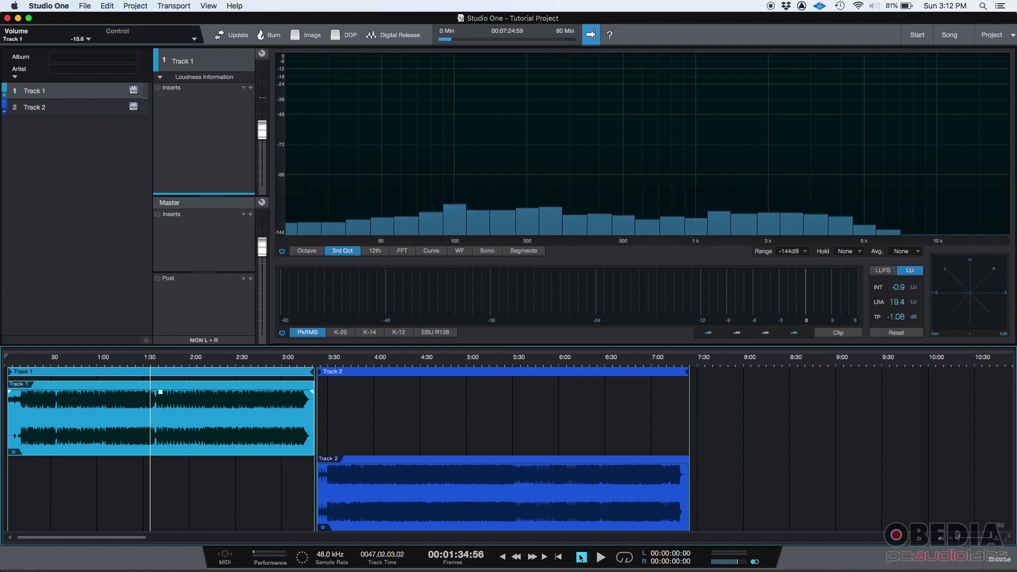
Add a fade-in to the start of the Track 1 clip, reaching full level at about 0:53
{"action": "left_click", "coordinate": [448, 497]}
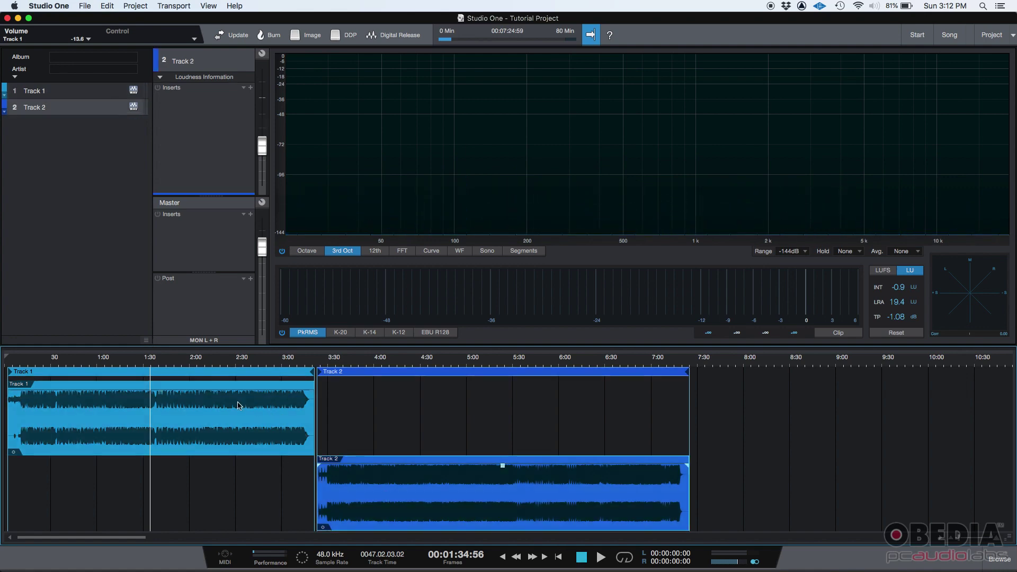
{"action": "left_click", "coordinate": [271, 424]}
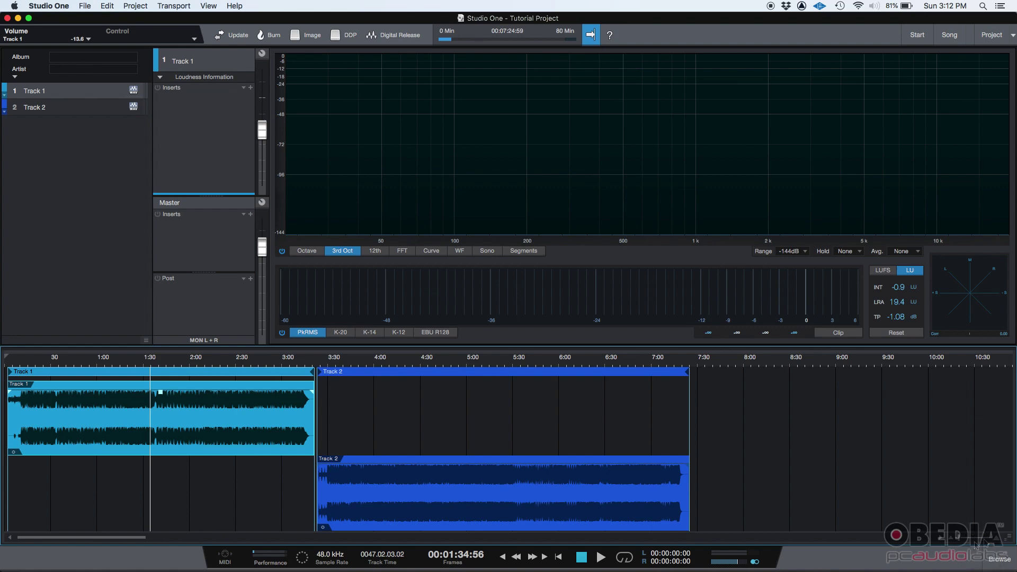
{"action": "key", "text": "e"}
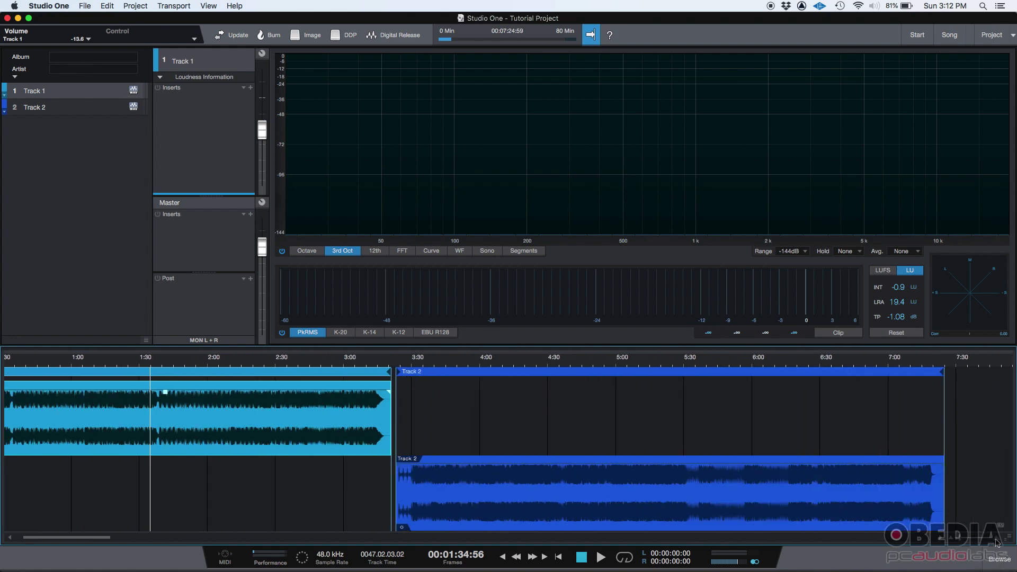
{"action": "scroll", "coordinate": [89, 535], "scroll_direction": "left", "scroll_amount": 5}
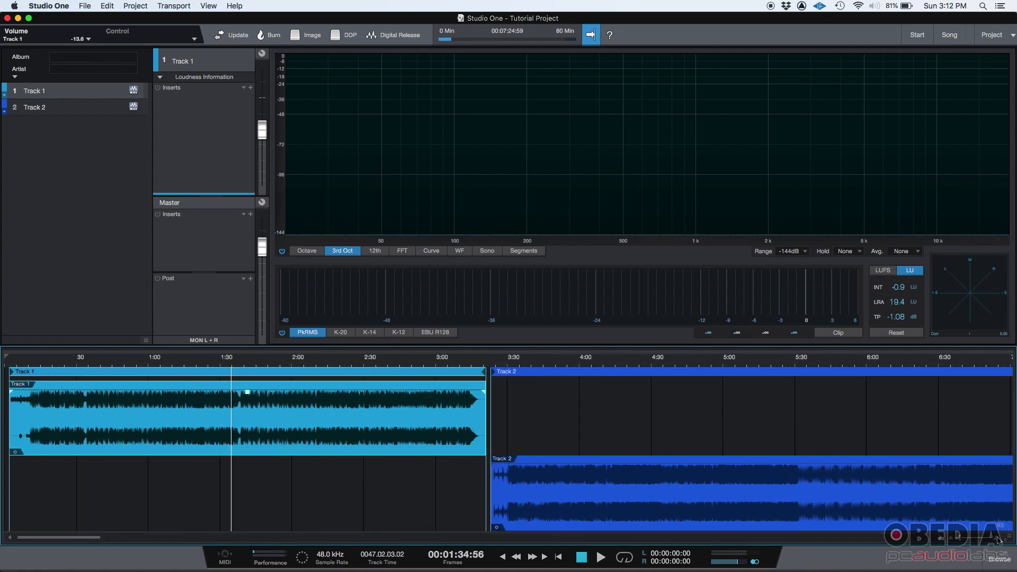
{"action": "key", "text": "e"}
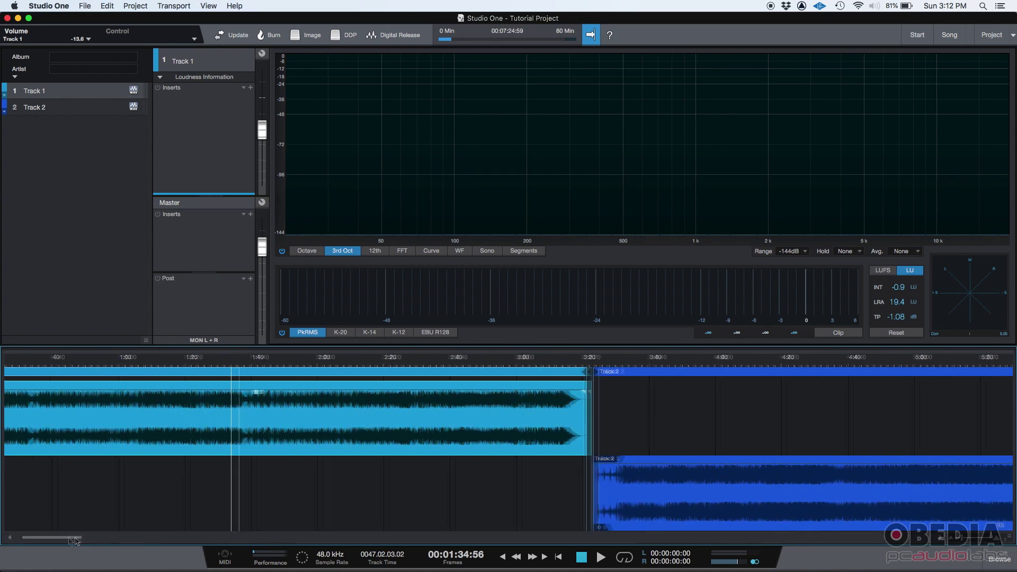
{"action": "left_click_drag", "start_coordinate": [81, 537], "coordinate": [74, 538]}
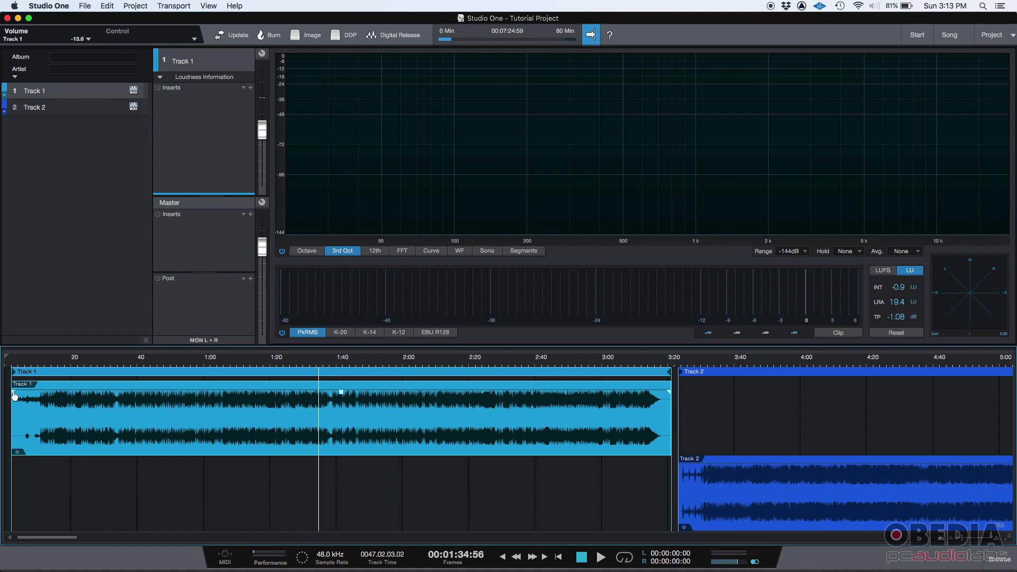
{"action": "left_click_drag", "start_coordinate": [15, 394], "coordinate": [193, 400]}
{"action": "left_click_drag", "start_coordinate": [196, 398], "coordinate": [186, 395]}
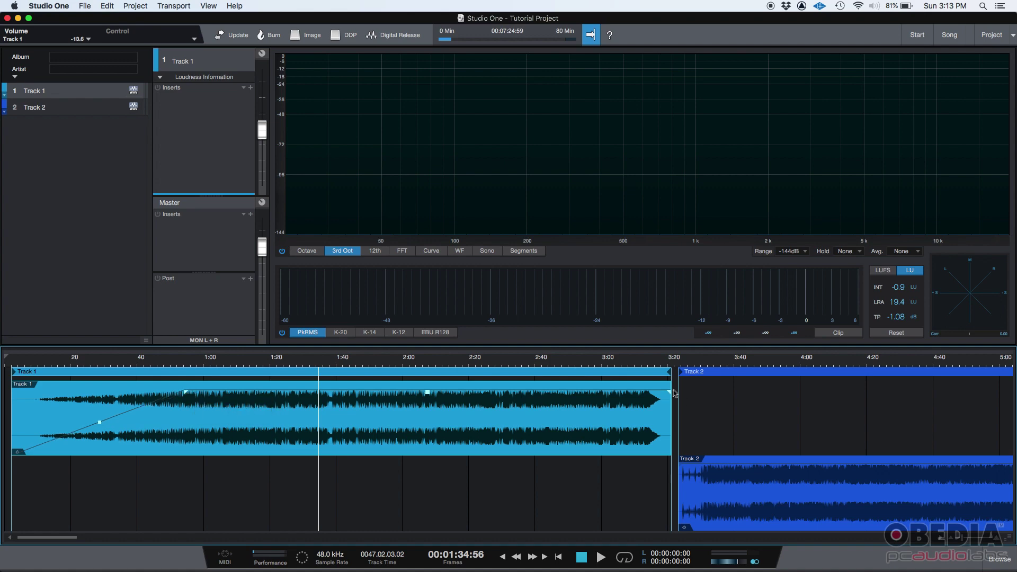
Add a fade-out to Track 1 starting at about 2:40, and try out the curve handles of both fades
{"action": "left_click_drag", "start_coordinate": [669, 392], "coordinate": [541, 393]}
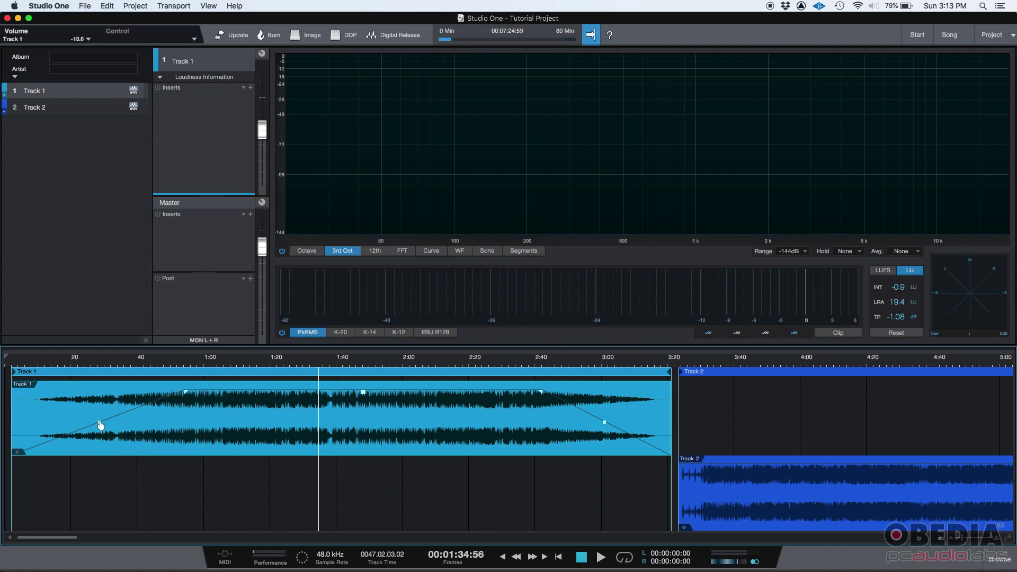
{"action": "mouse_move", "coordinate": [101, 424]}
{"action": "left_mouse_down"}
{"action": "mouse_move", "coordinate": [109, 432]}
{"action": "mouse_move", "coordinate": [78, 413]}
{"action": "mouse_move", "coordinate": [102, 423]}
{"action": "left_mouse_up"}
{"action": "mouse_move", "coordinate": [607, 426]}
{"action": "left_mouse_down"}
{"action": "mouse_move", "coordinate": [599, 432]}
{"action": "mouse_move", "coordinate": [611, 413]}
{"action": "mouse_move", "coordinate": [602, 428]}
{"action": "left_mouse_up"}
Listen to a few seconds of Track 1's fade-in, starting at about 0:28
{"action": "left_click", "coordinate": [98, 368]}
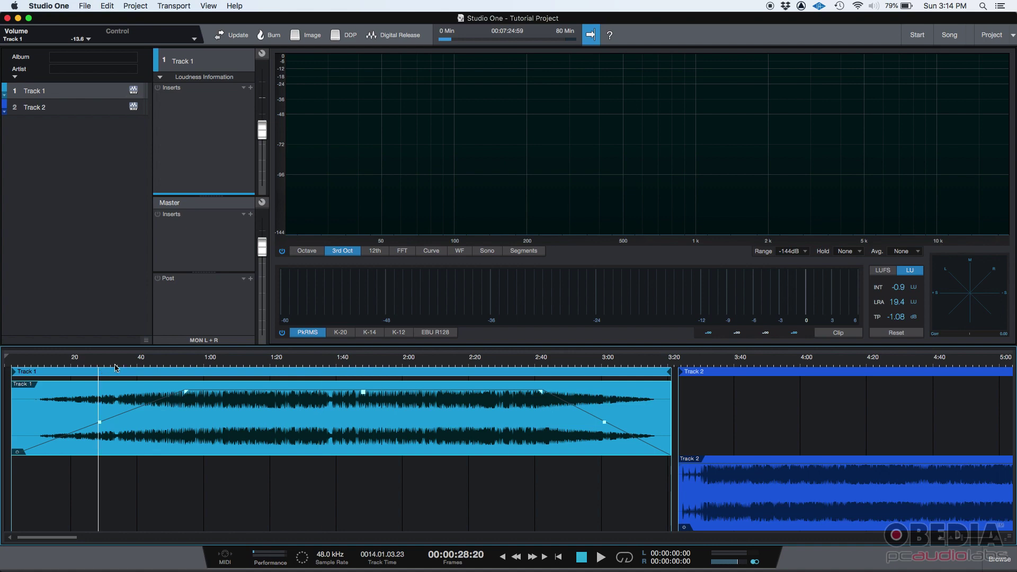
{"action": "key", "text": "space"}
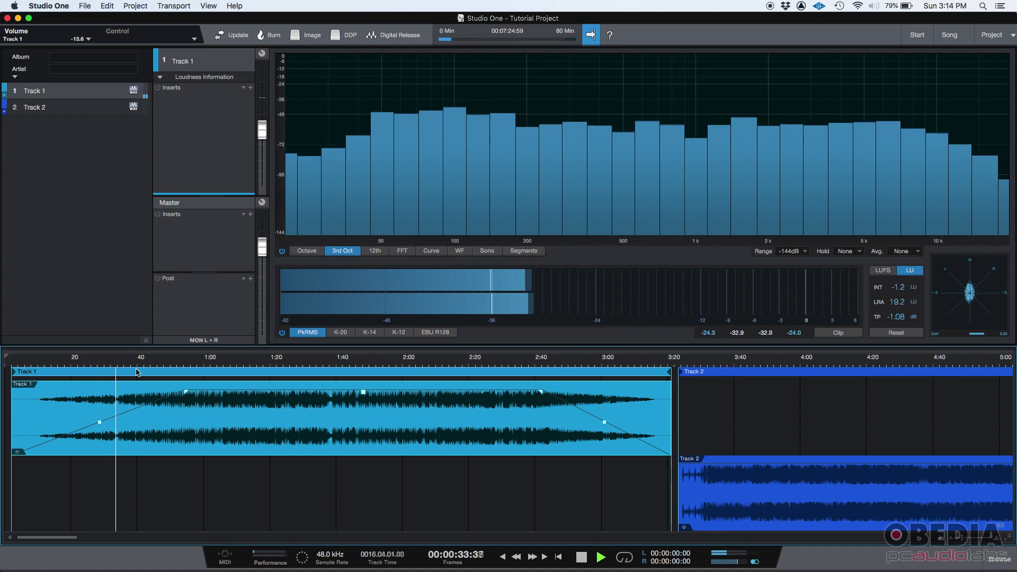
{"action": "key", "text": "space"}
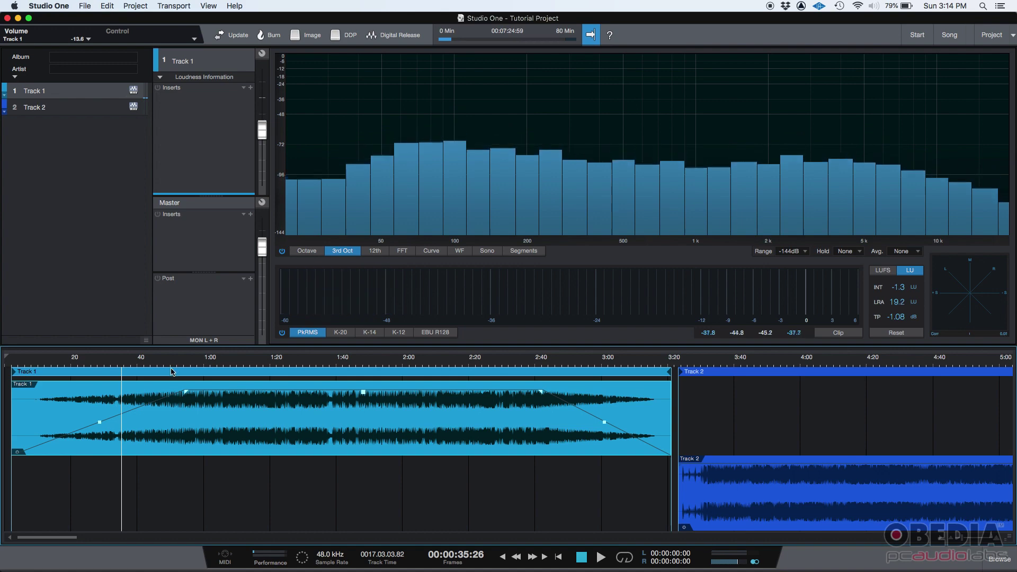
Listen to Track 1's fade-out, starting at about 2:45, and stop playback past 3:00
{"action": "left_click", "coordinate": [531, 370]}
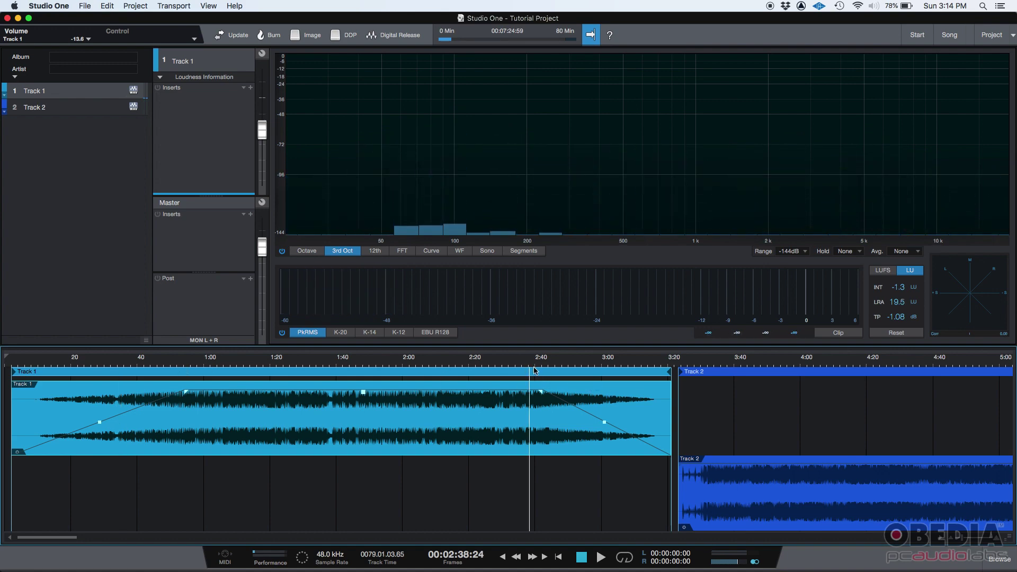
{"action": "left_click", "coordinate": [535, 366]}
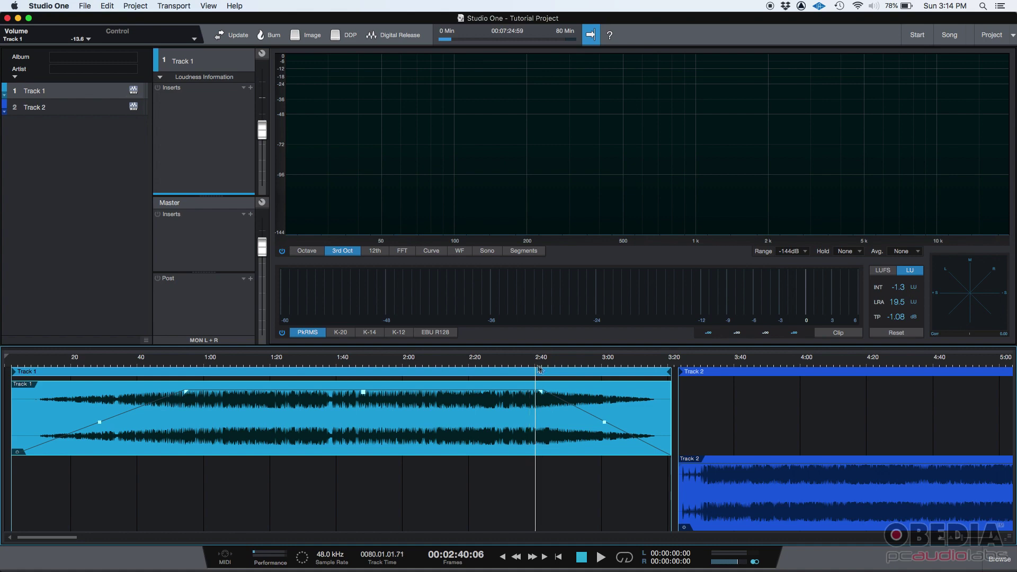
{"action": "left_click", "coordinate": [555, 369]}
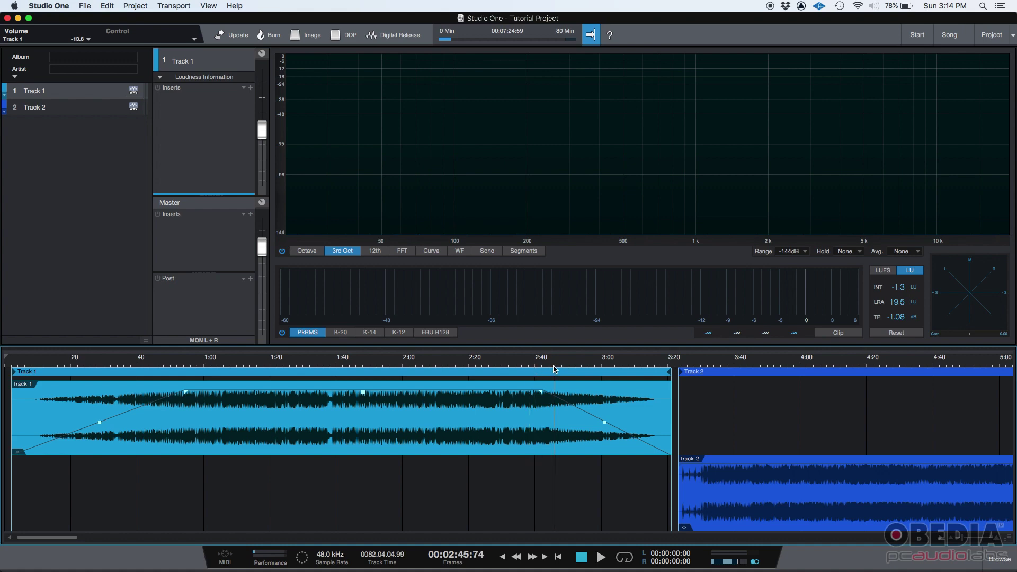
{"action": "key", "text": "space"}
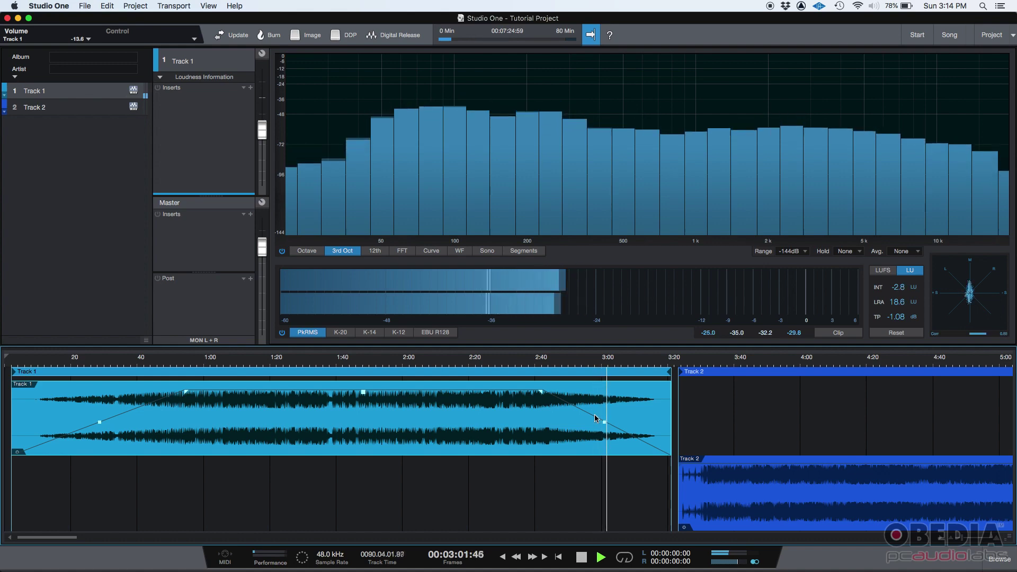
{"action": "key", "text": "space"}
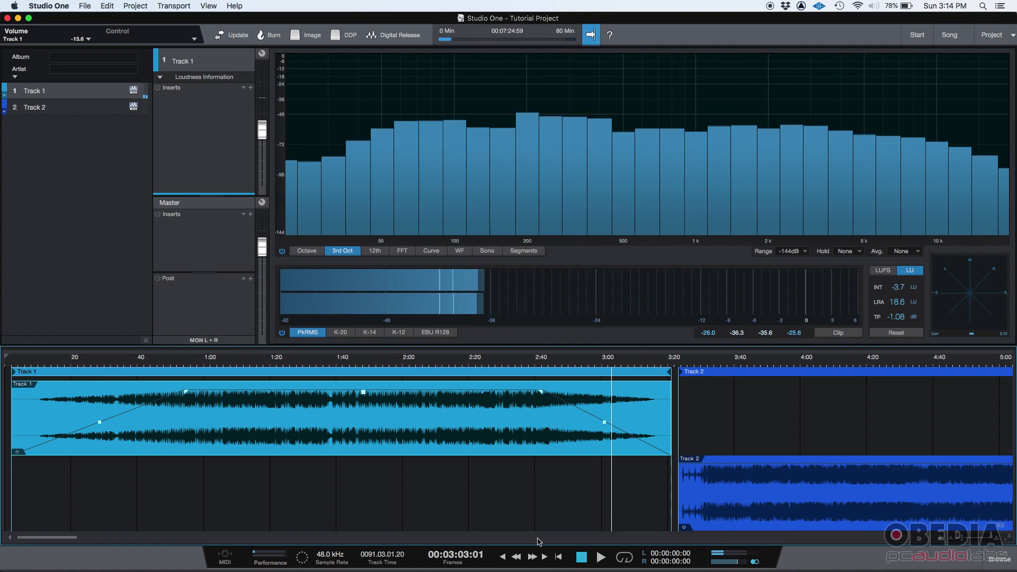
Give Track 2 a fade-in reaching full level near 4:00 and a fade-out starting near 6:35
{"action": "left_click_drag", "start_coordinate": [956, 540], "coordinate": [951, 541]}
{"action": "left_click", "coordinate": [322, 470]}
{"action": "left_click_drag", "start_coordinate": [322, 469], "coordinate": [377, 469]}
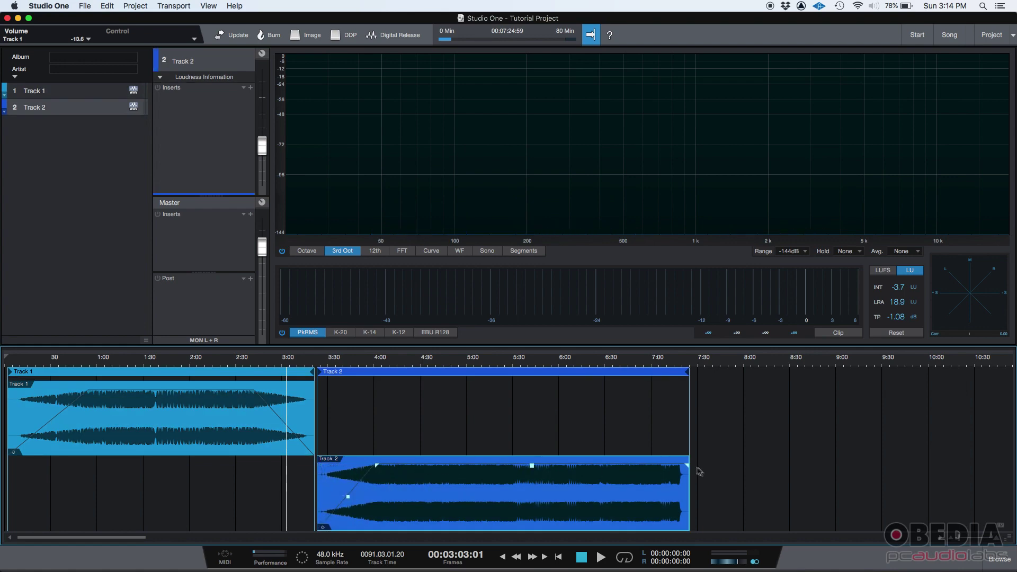
{"action": "left_click_drag", "start_coordinate": [687, 466], "coordinate": [618, 466]}
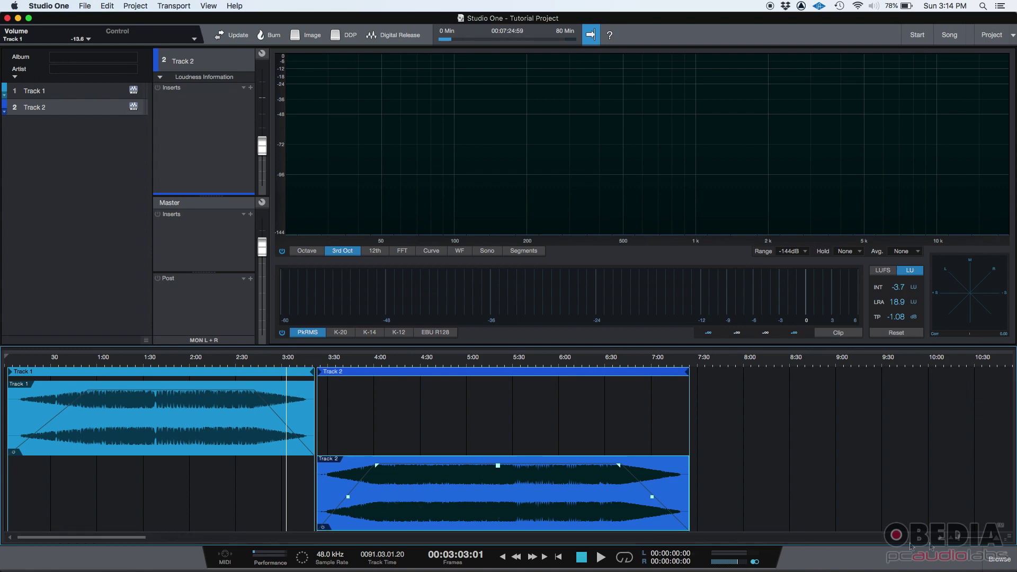
{"action": "left_click", "coordinate": [998, 542]}
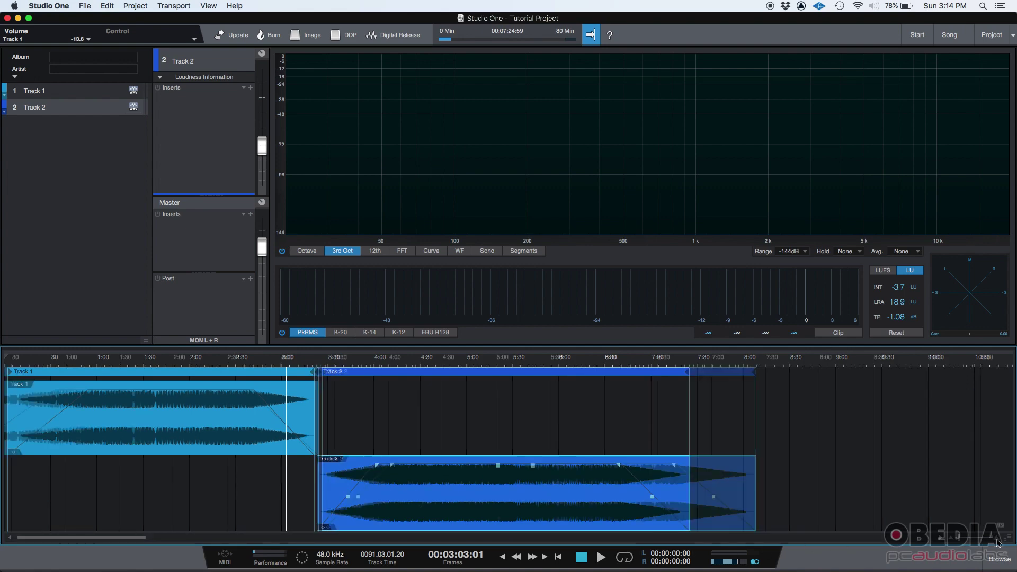
{"action": "left_click", "coordinate": [952, 542]}
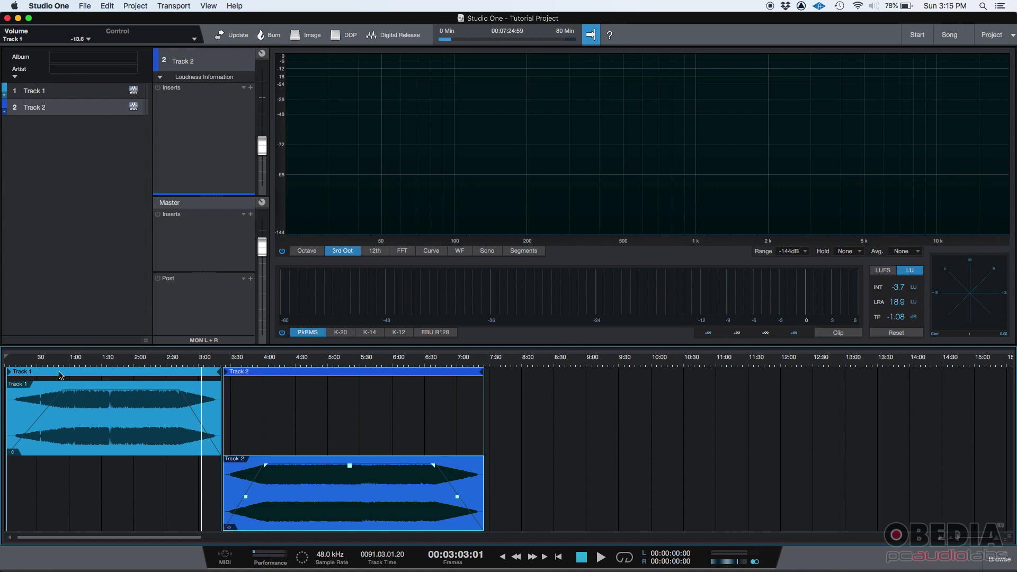
{"action": "left_click", "coordinate": [51, 374]}
{"action": "left_click", "coordinate": [320, 375]}
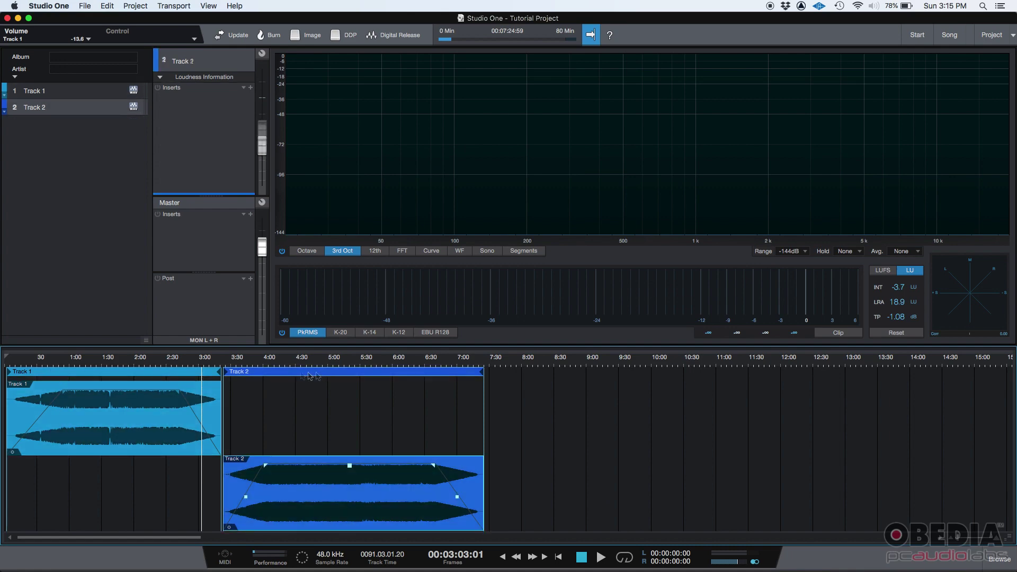
{"action": "left_click", "coordinate": [148, 374]}
{"action": "left_click", "coordinate": [330, 376]}
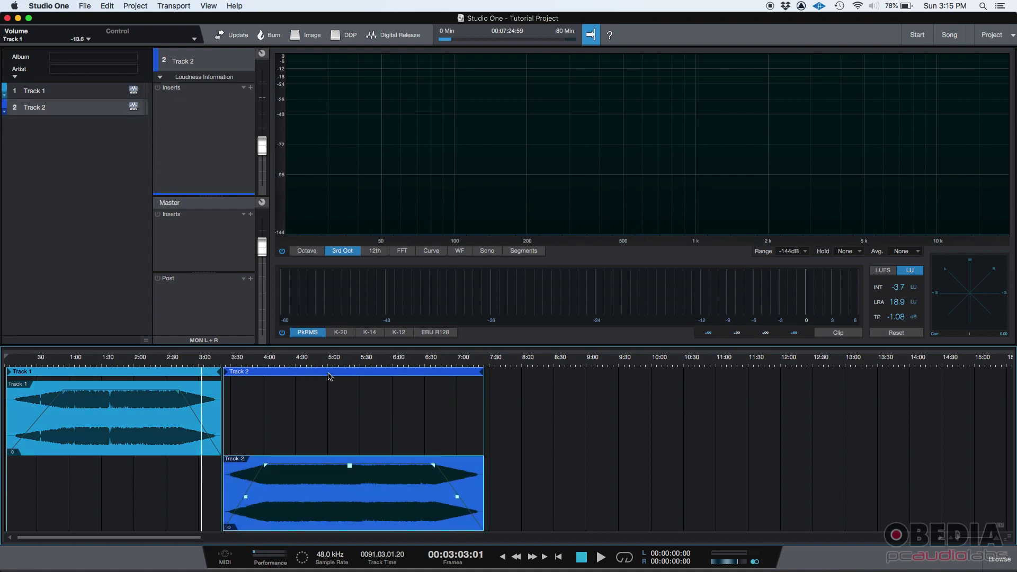
Examine the gap between the end of Track 1's fade-out and the start of Track 2
{"action": "left_click", "coordinate": [143, 373]}
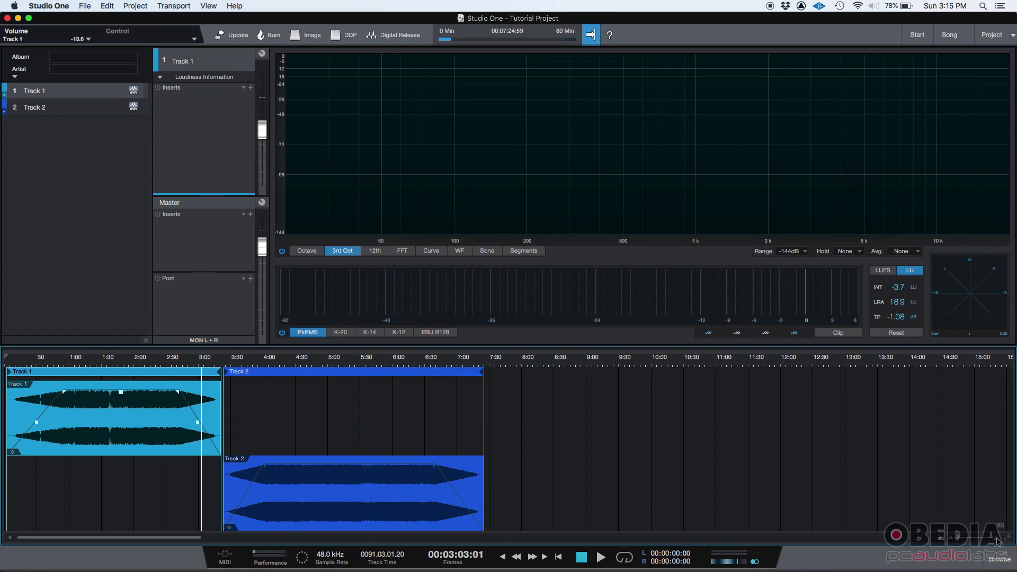
{"action": "key", "text": "e"}
{"action": "key", "text": "e"}
{"action": "key", "text": "e"}
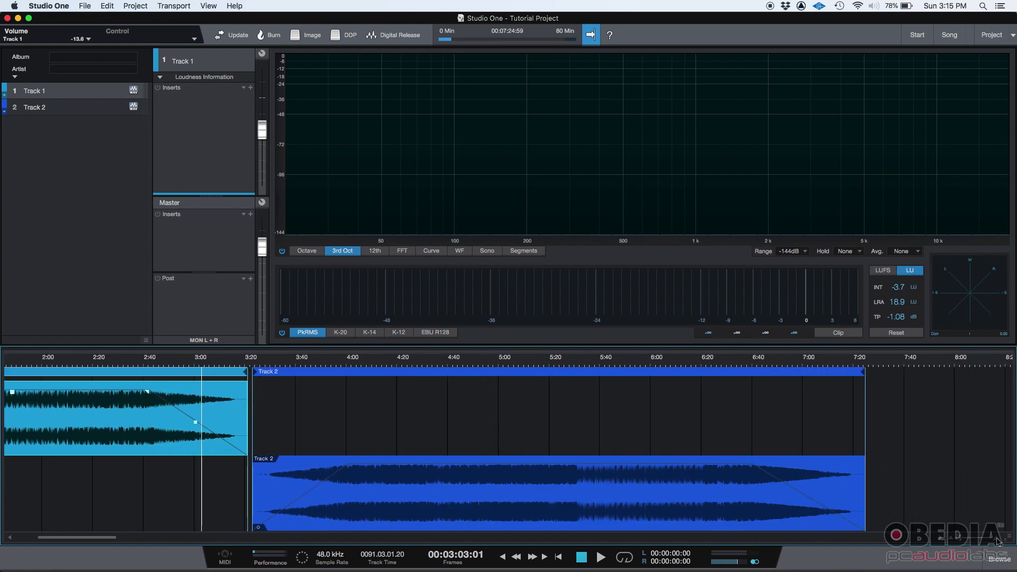
{"action": "key", "text": "e"}
{"action": "key", "text": "e"}
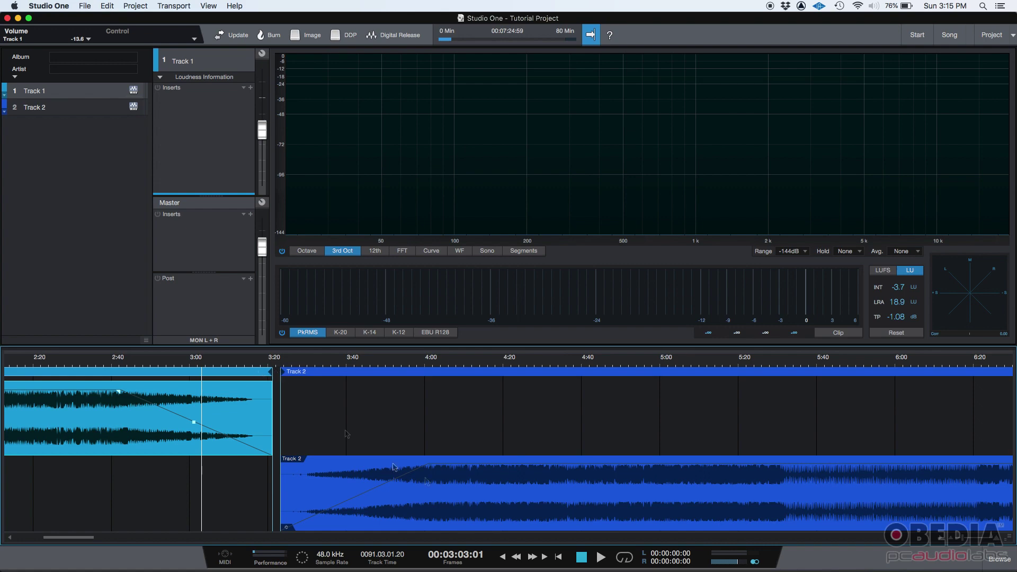
Try out Track 2 with a wider gap, starting at about 3:49, and overlapping Track 1's fade-out from about 2:48
{"action": "left_click", "coordinate": [504, 526]}
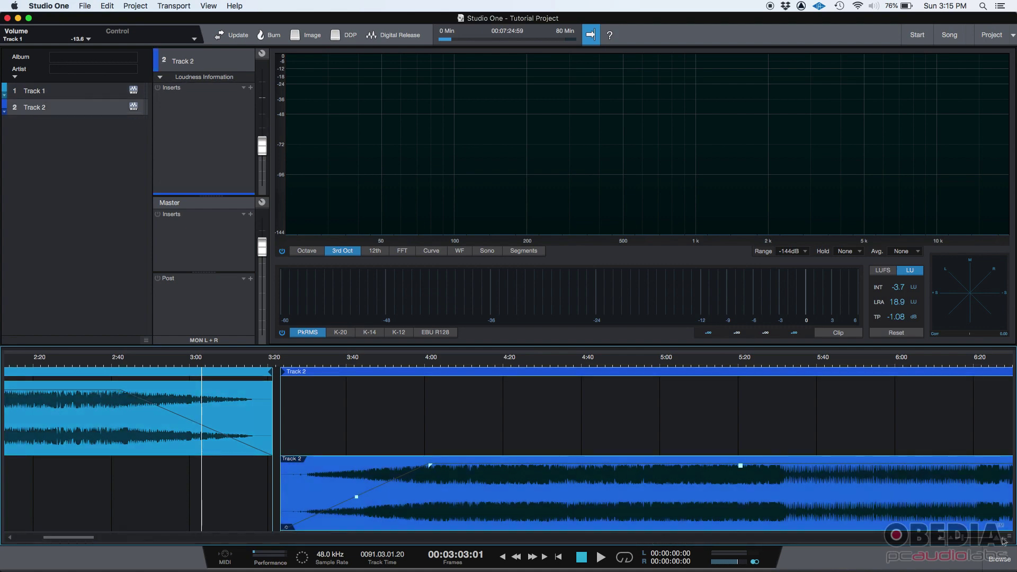
{"action": "left_click_drag", "start_coordinate": [963, 540], "coordinate": [960, 541]}
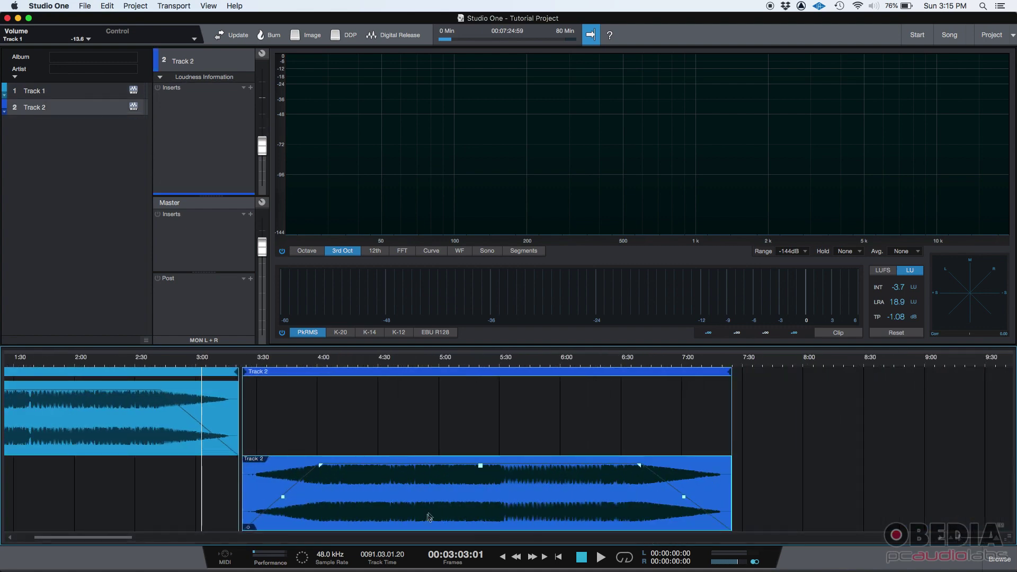
{"action": "left_click_drag", "start_coordinate": [433, 512], "coordinate": [481, 512]}
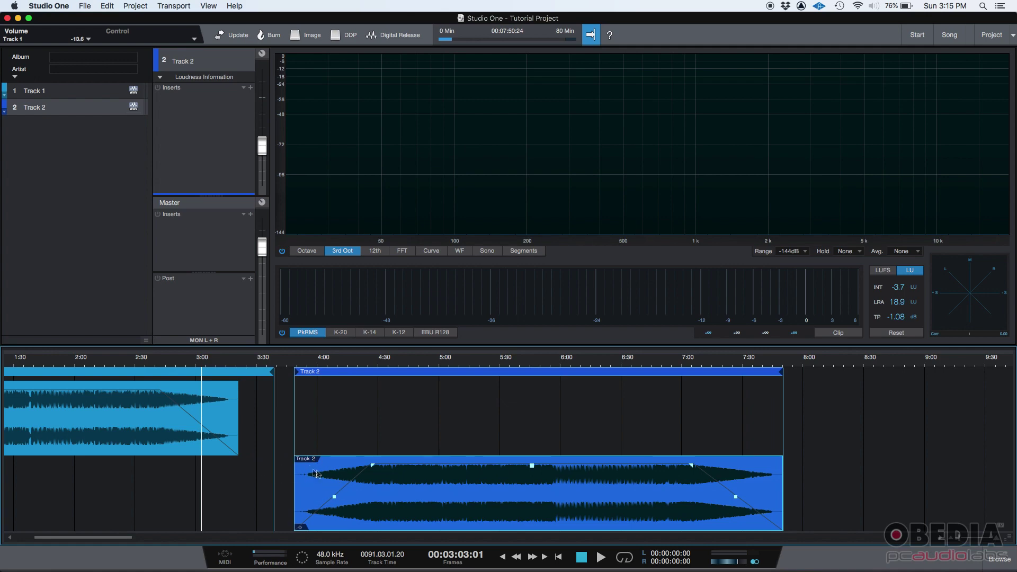
{"action": "left_click_drag", "start_coordinate": [531, 509], "coordinate": [407, 506]}
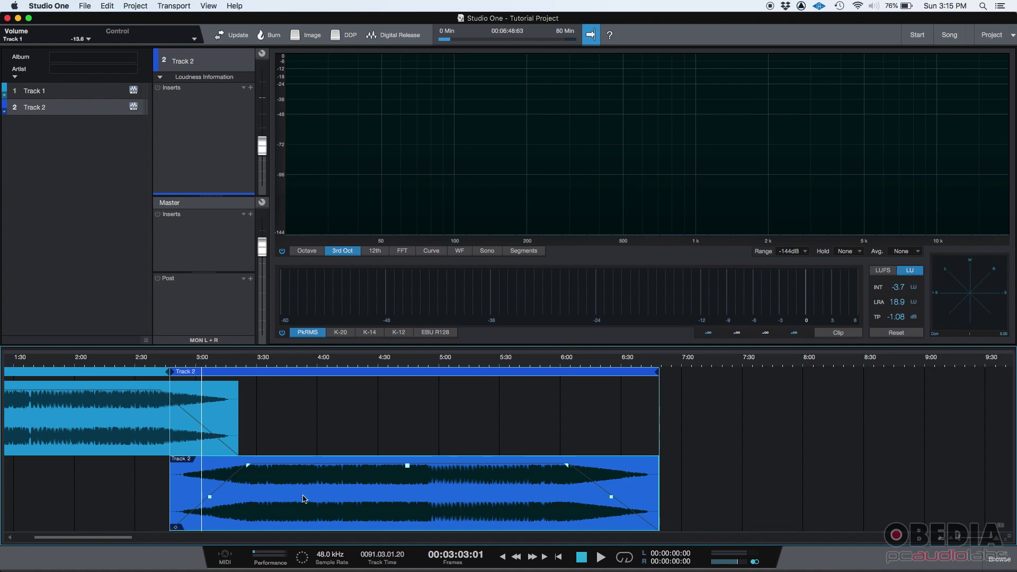
{"action": "mouse_move", "coordinate": [304, 498]}
{"action": "left_mouse_down"}
{"action": "mouse_move", "coordinate": [386, 501]}
{"action": "mouse_move", "coordinate": [303, 499]}
{"action": "left_mouse_up"}
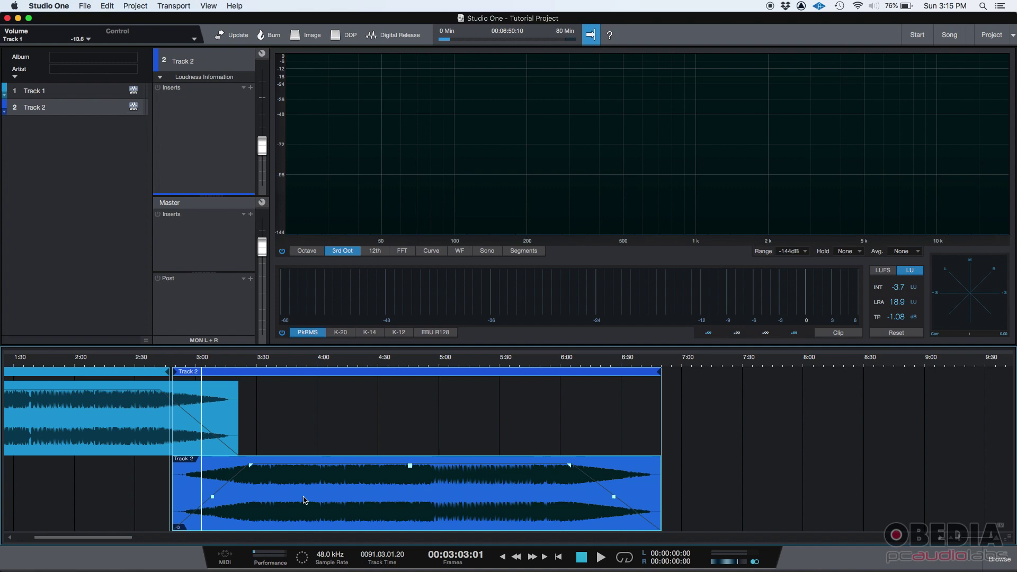
Move Track 2 past the end of Track 1 so that it starts at about 3:30, leaving a short gap
{"action": "left_click_drag", "start_coordinate": [306, 505], "coordinate": [393, 502]}
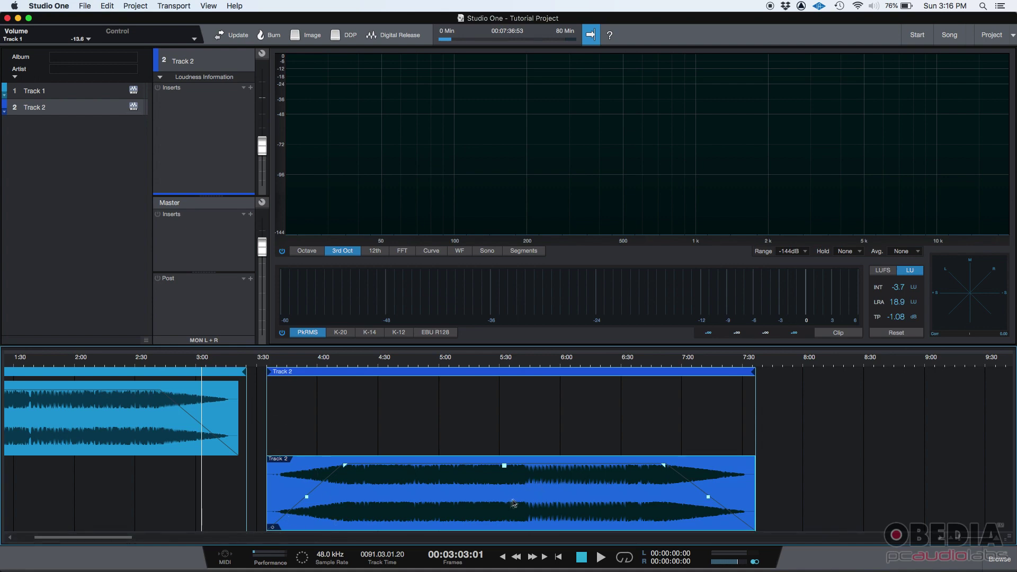
{"action": "left_click_drag", "start_coordinate": [510, 507], "coordinate": [501, 508]}
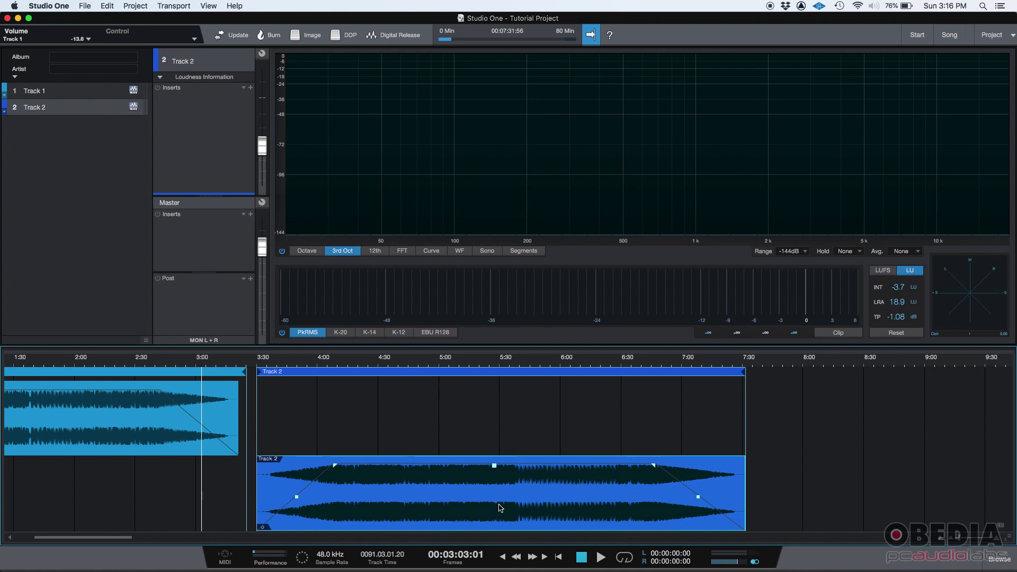
{"action": "left_click", "coordinate": [951, 541]}
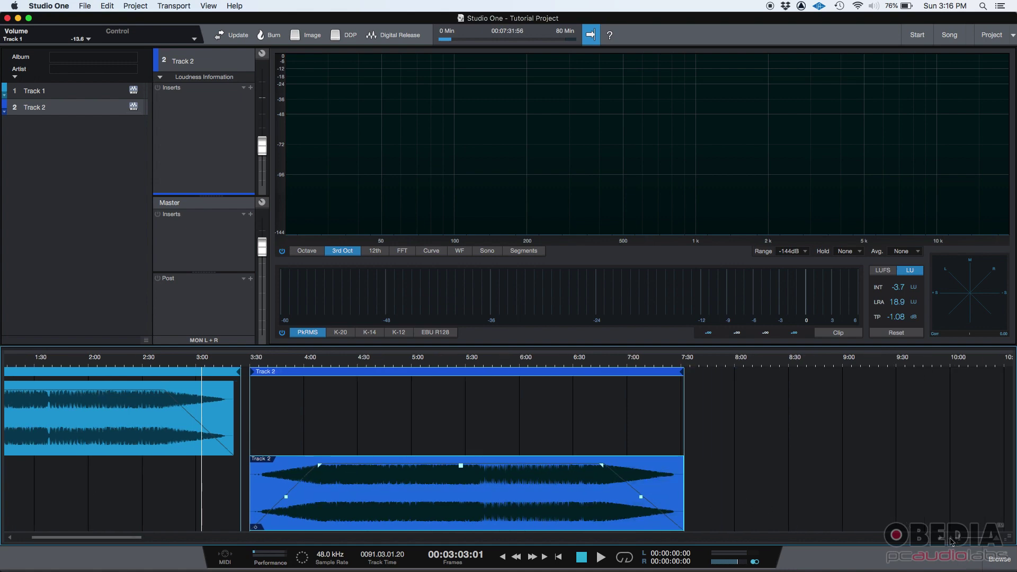
{"action": "left_click", "coordinate": [951, 541]}
{"action": "left_click", "coordinate": [952, 541]}
{"action": "left_click", "coordinate": [951, 542]}
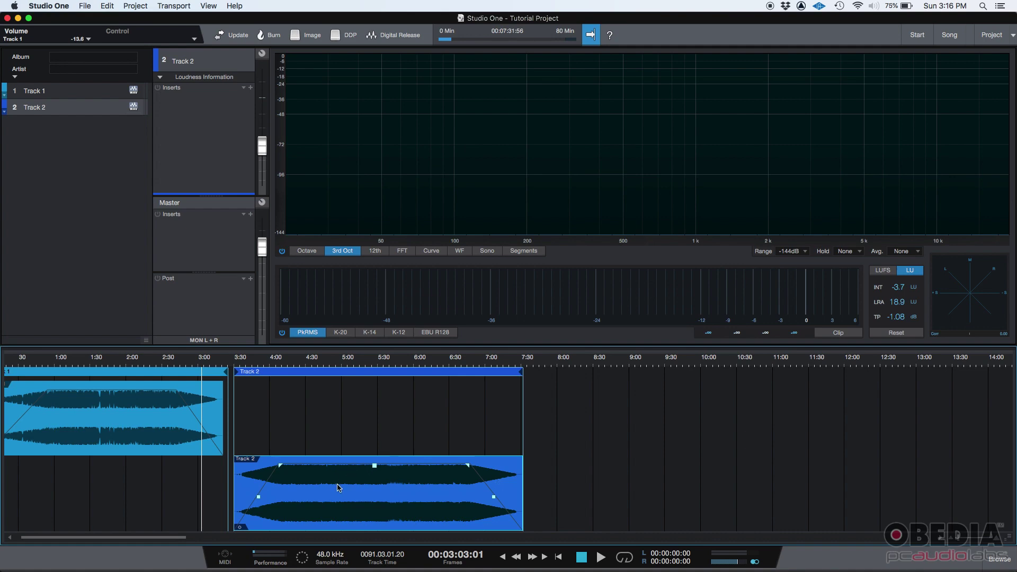
{"action": "key", "text": "super+Tab"}
{"action": "key", "text": "super+Tab"}
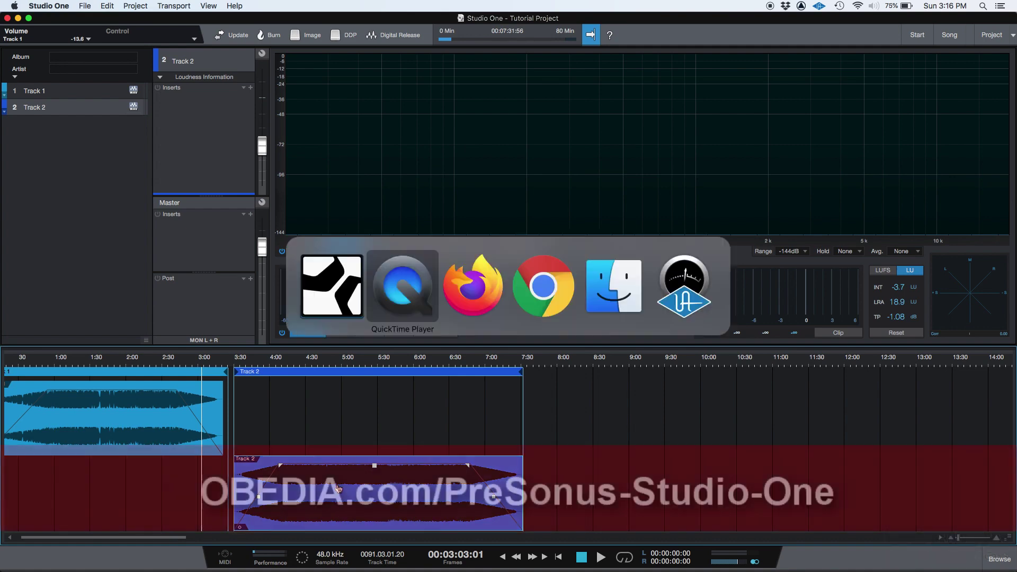